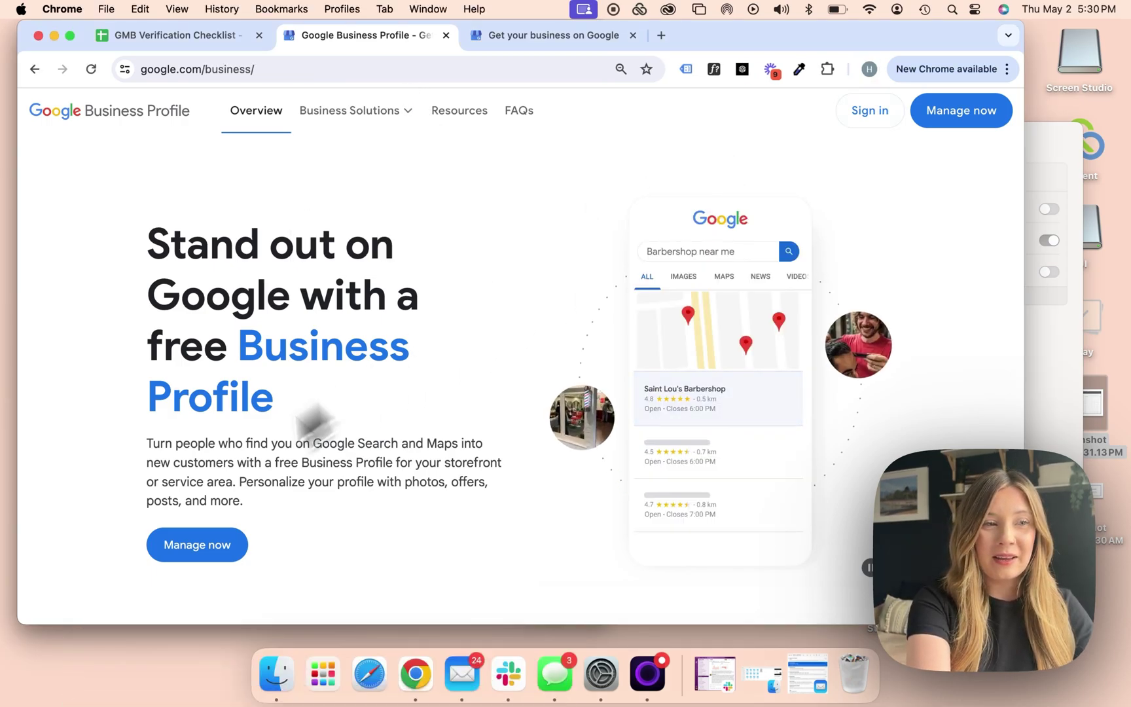
# - Create a new business profile named 'ABC Business' and continue to choosing its type
pyautogui.click(534, 38)
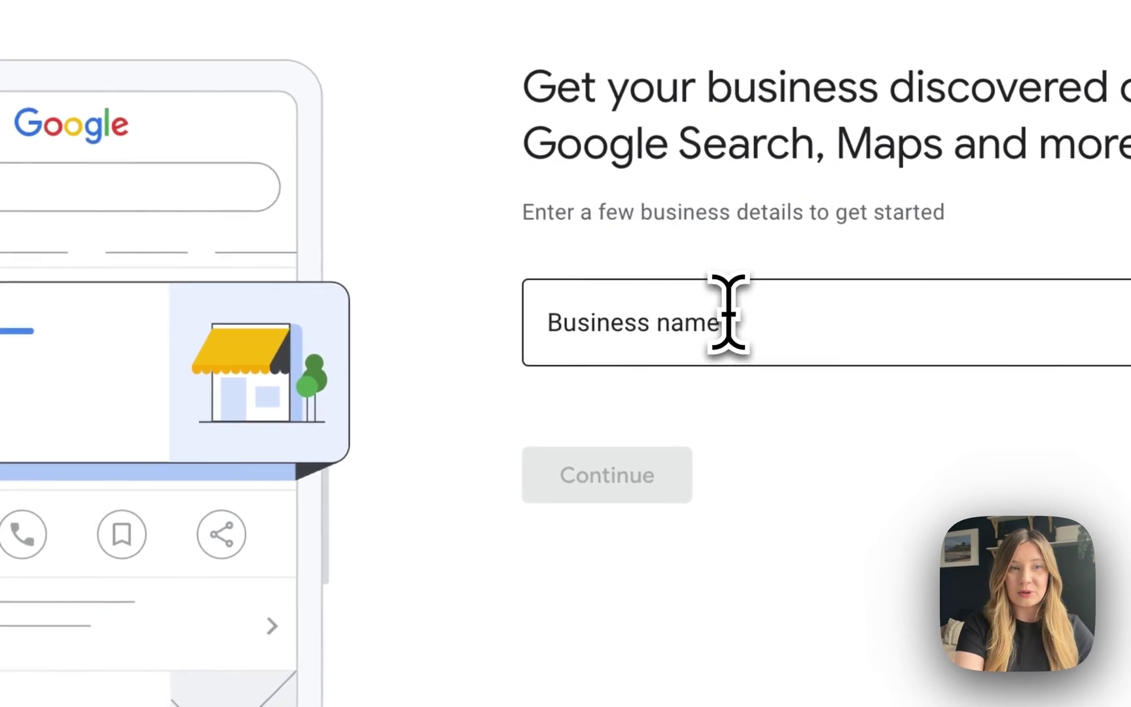
pyautogui.click(681, 321)
pyautogui.write('ABC Busine')
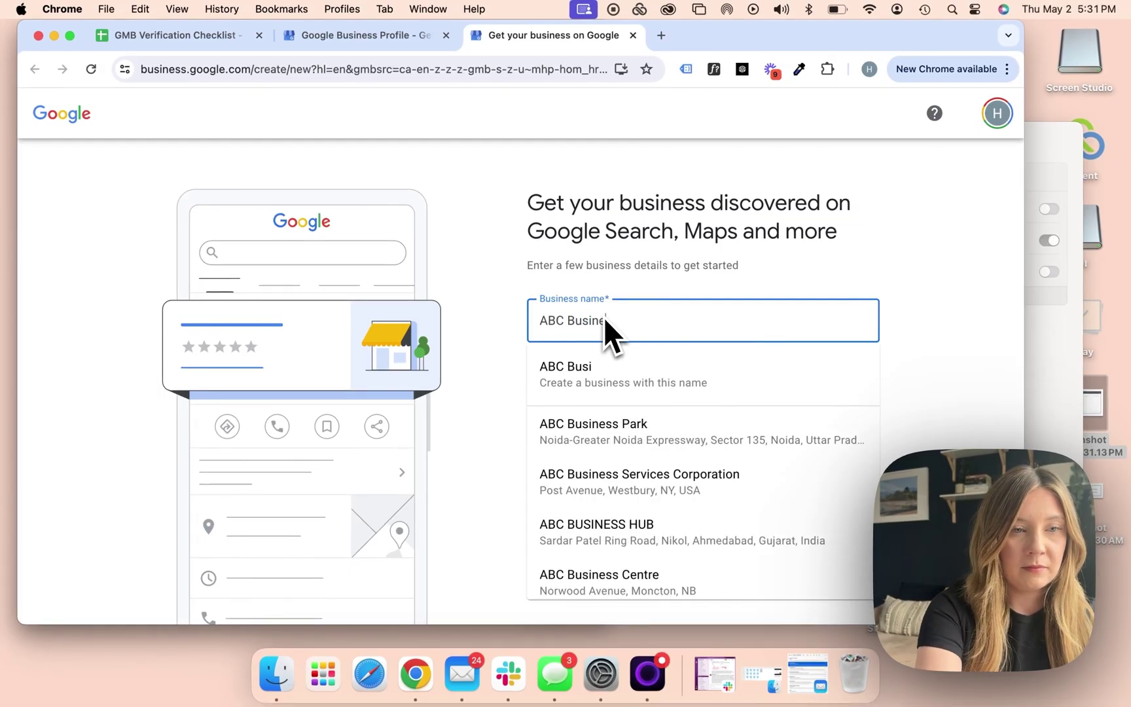
pyautogui.write('ss')
pyautogui.click(576, 374)
pyautogui.click(550, 401)
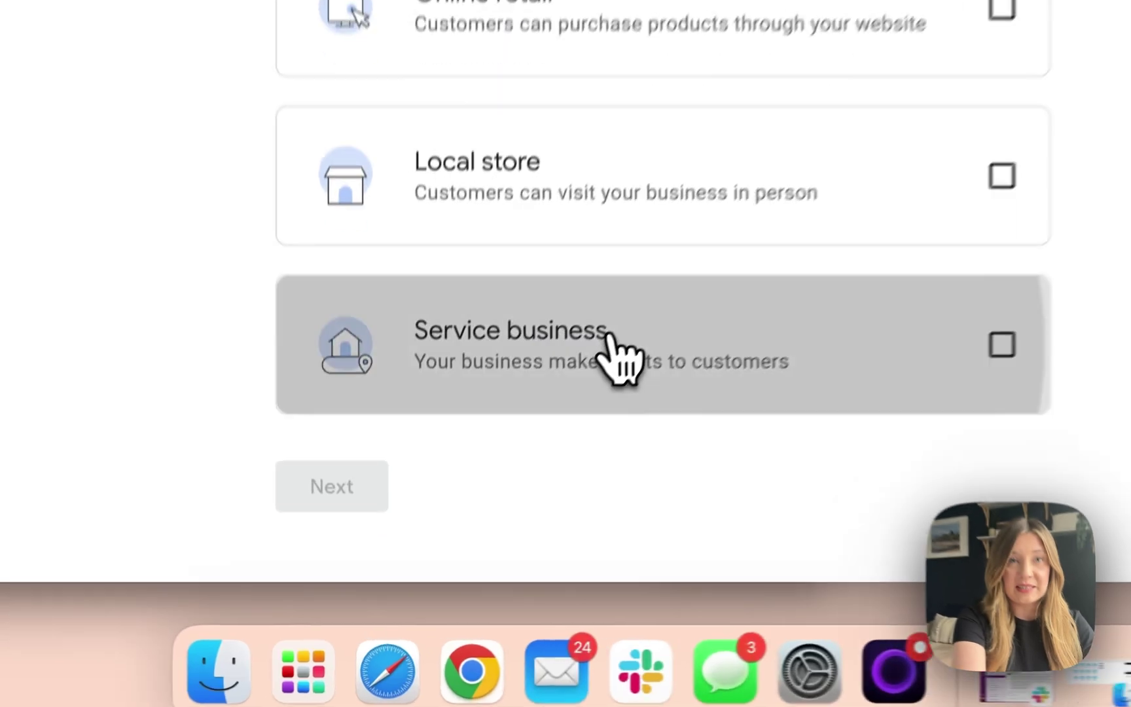
# - Make ABC Business a service business with the category Real estate agent
pyautogui.click(553, 494)
pyautogui.click(338, 571)
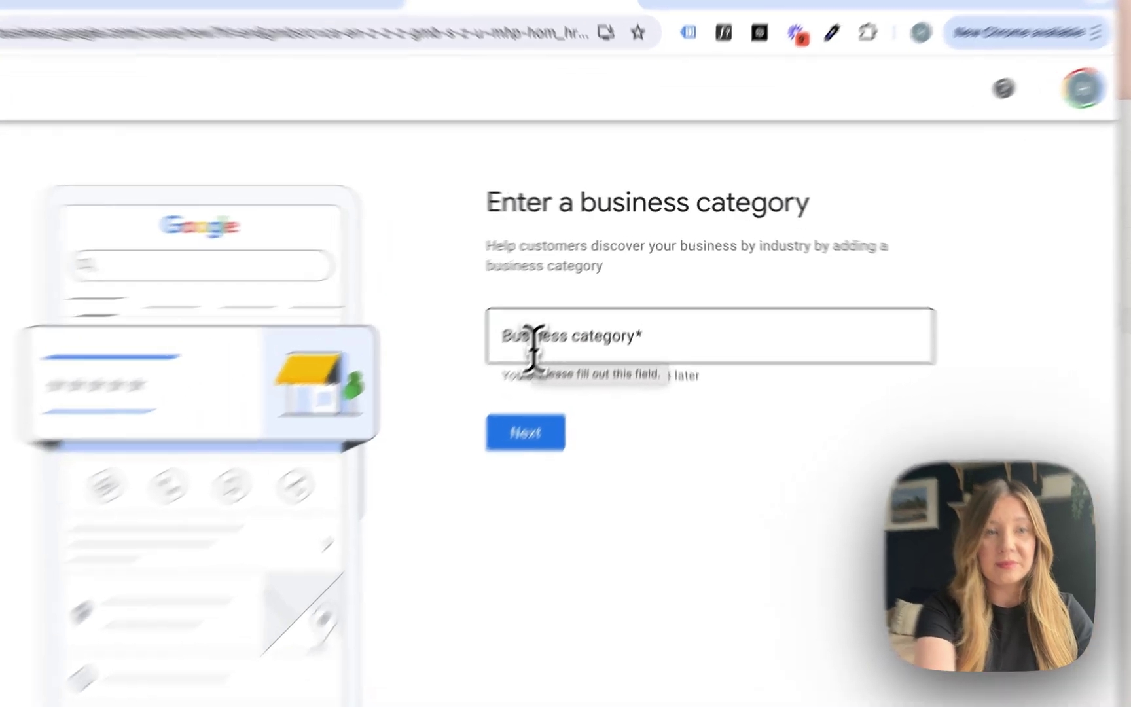
pyautogui.click(564, 319)
pyautogui.write('Real')
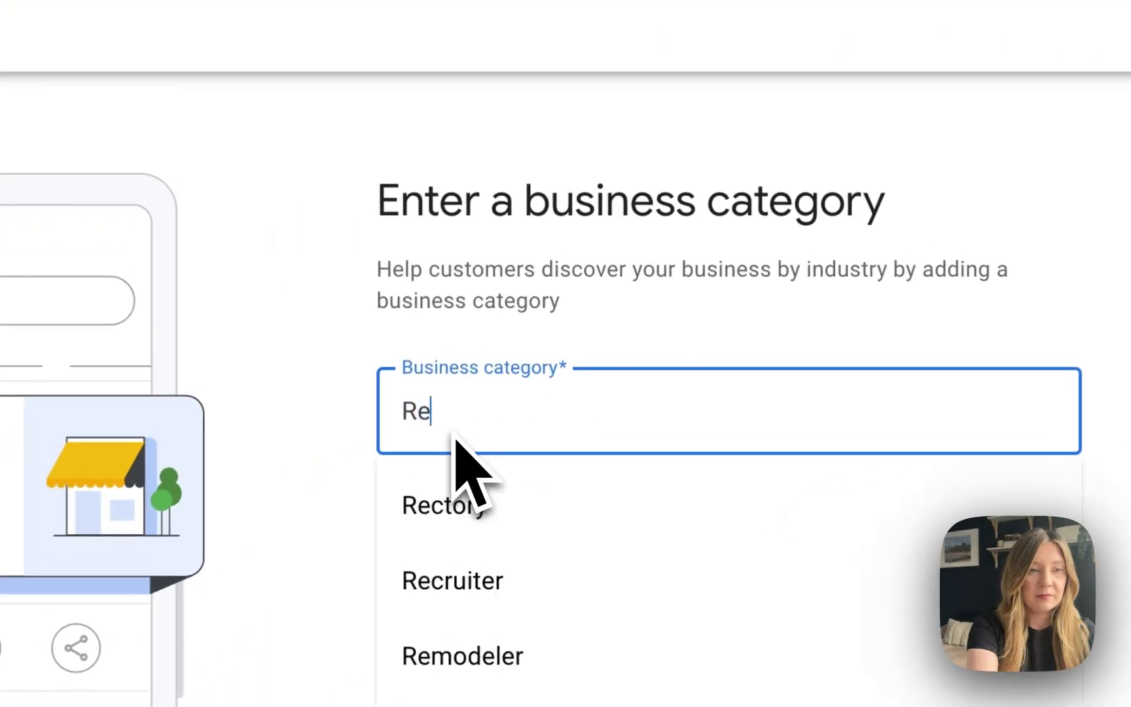
pyautogui.click(573, 355)
pyautogui.press('Return')
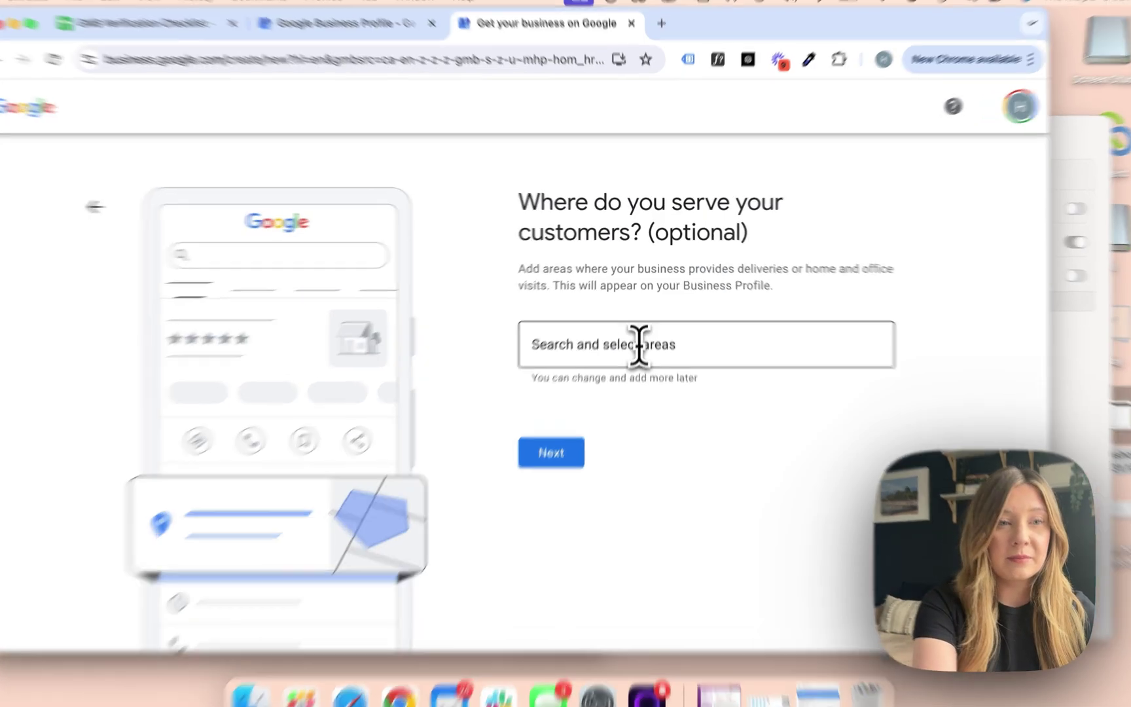
# - Add Calgary, AB, Canada and Airdrie, AB, Canada as the service areas
pyautogui.click(634, 339)
pyautogui.write('Calgary')
pyautogui.click(560, 388)
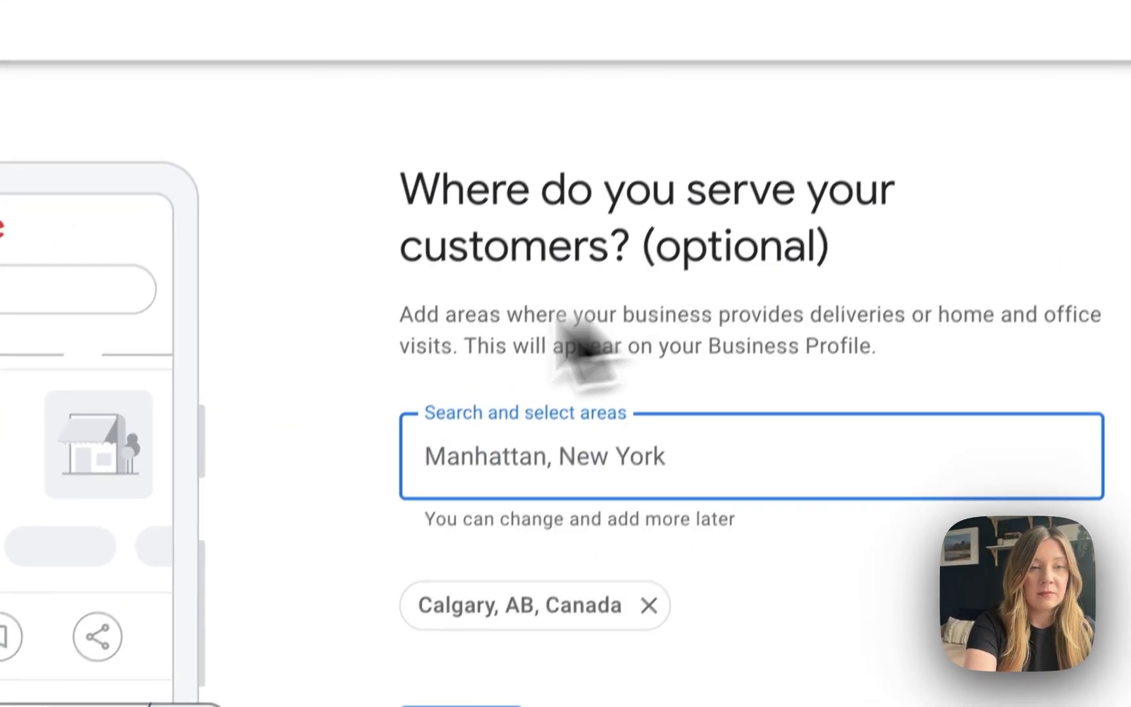
pyautogui.write('airdi')
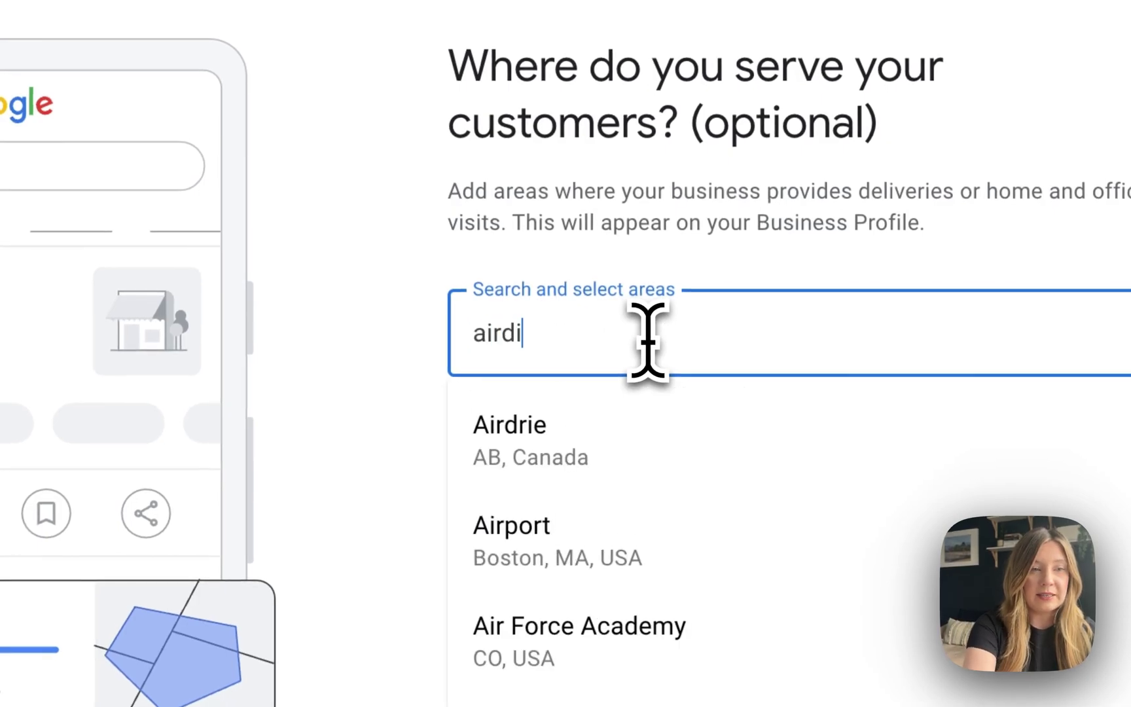
pyautogui.click(638, 437)
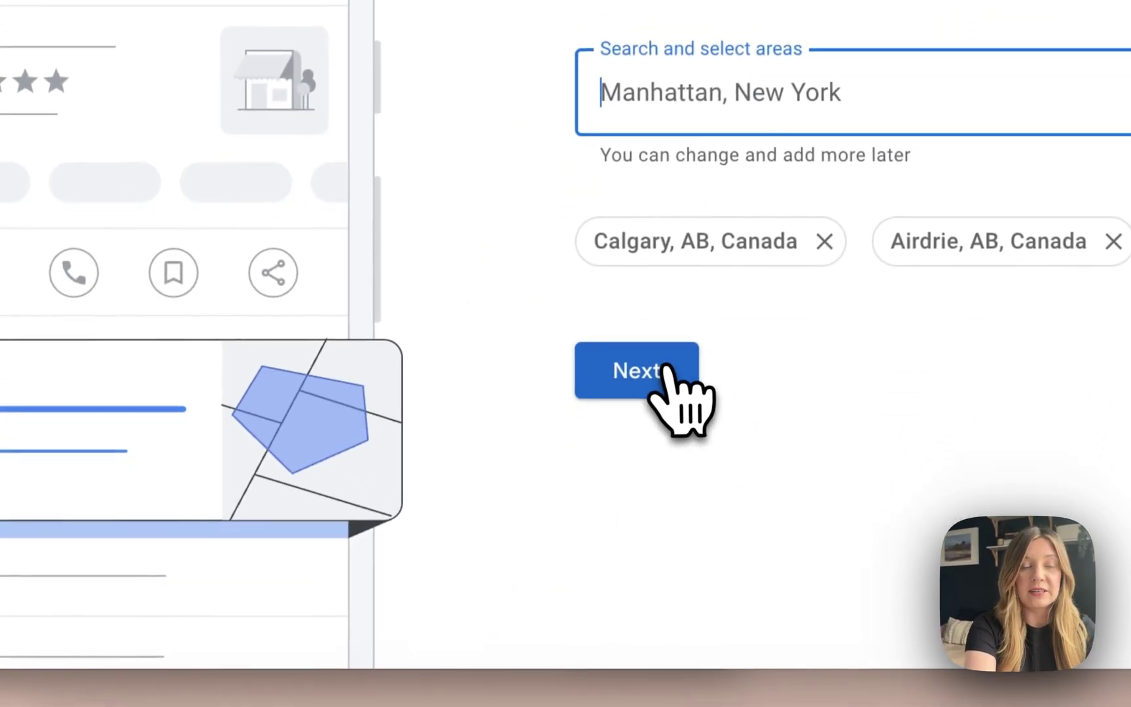
pyautogui.click(670, 373)
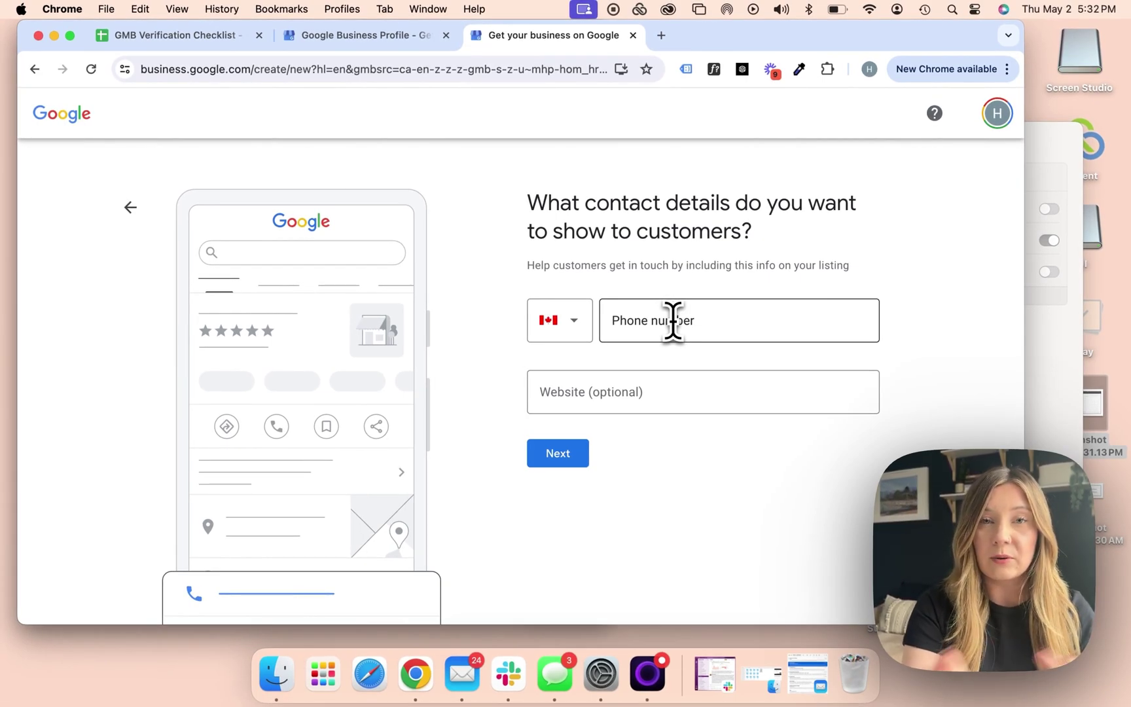
# - Enter the business phone number as the contact detail
pyautogui.click(679, 320)
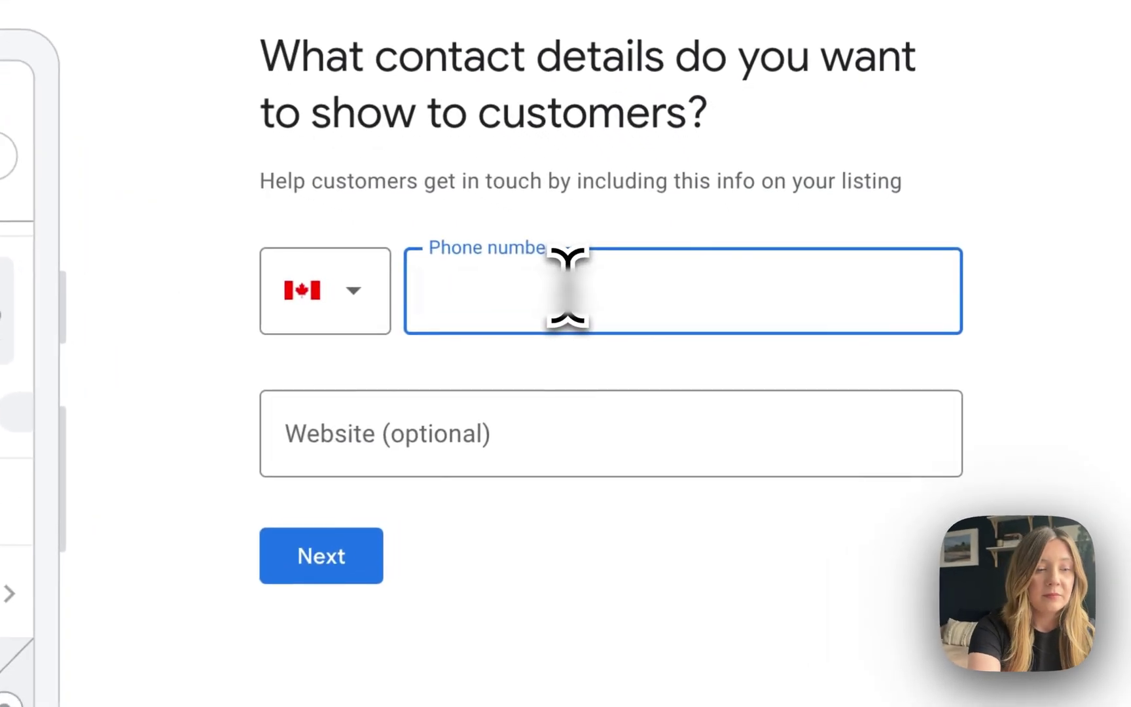
pyautogui.write('4165551234')
pyautogui.click(334, 558)
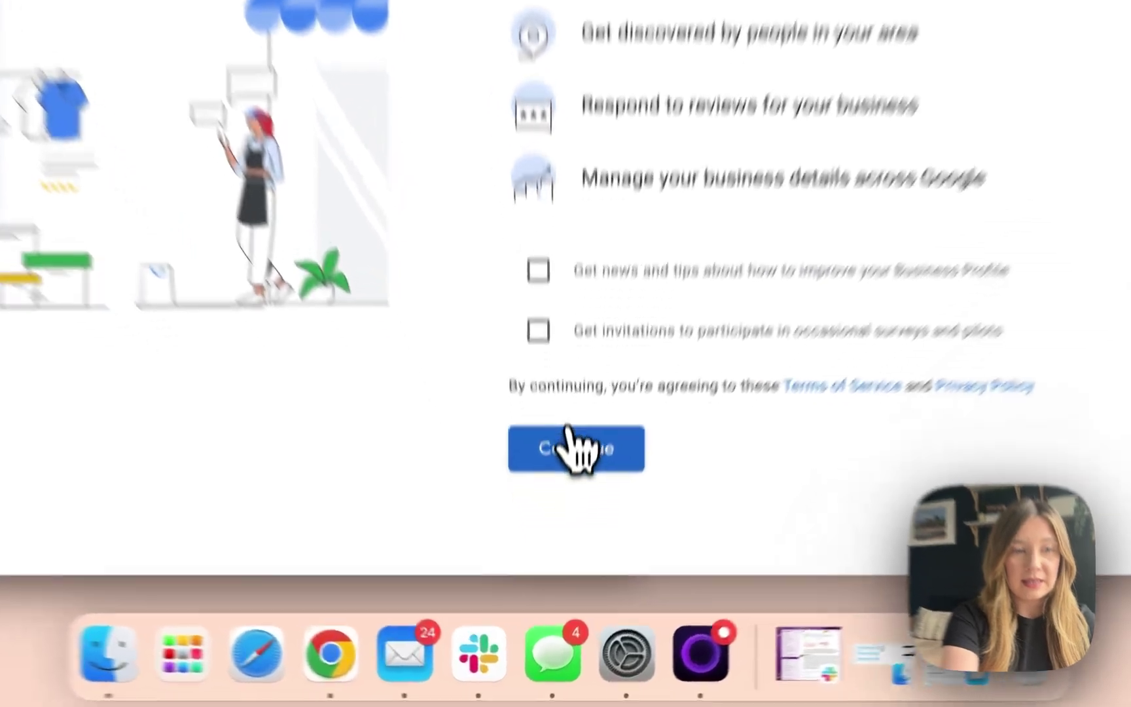
# - Accept the terms and submit the Calgary, Alberta mailing address to complete verification
pyautogui.click(568, 437)
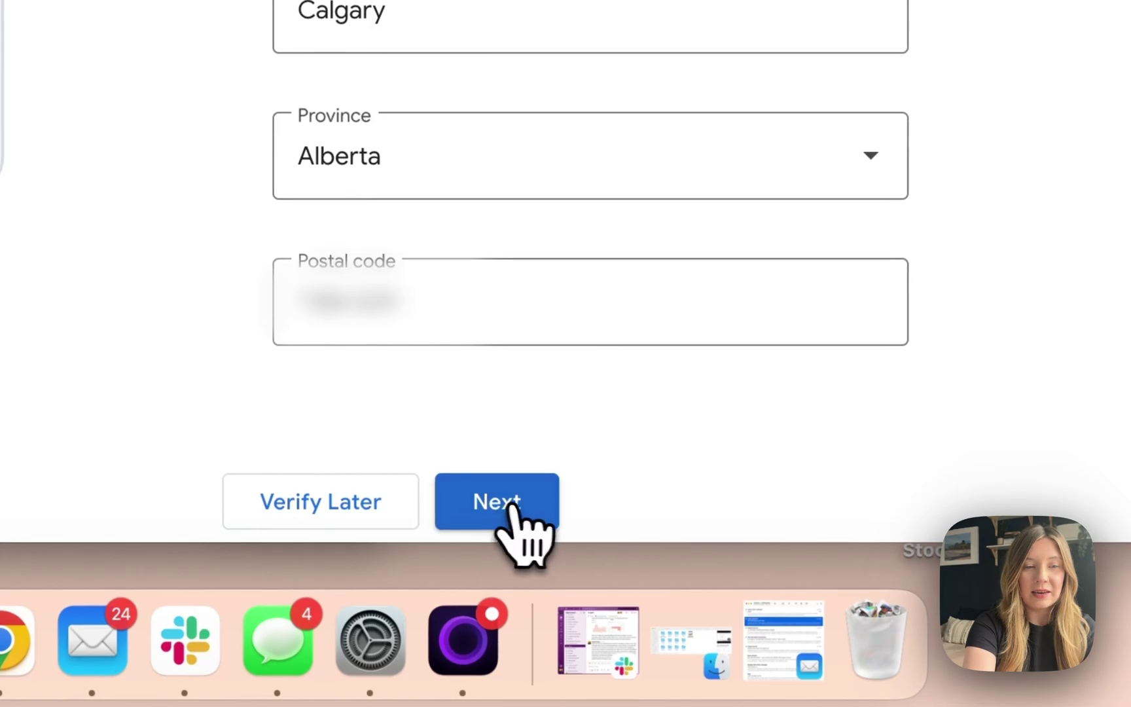
pyautogui.click(512, 514)
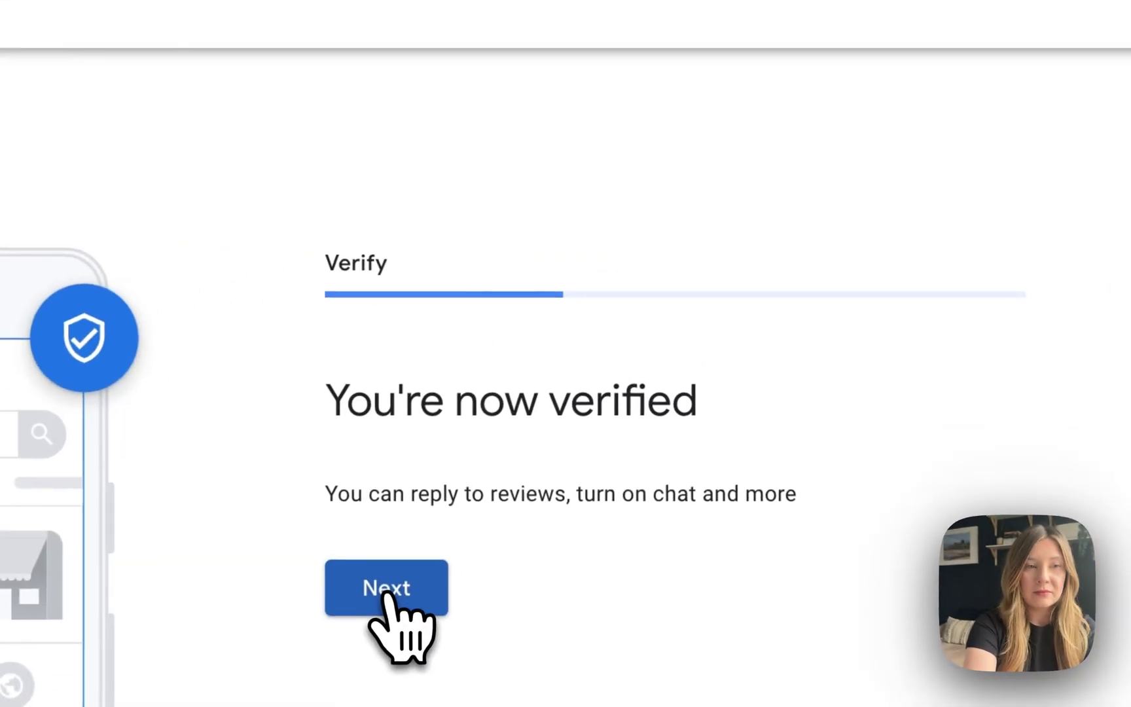
pyautogui.click(556, 415)
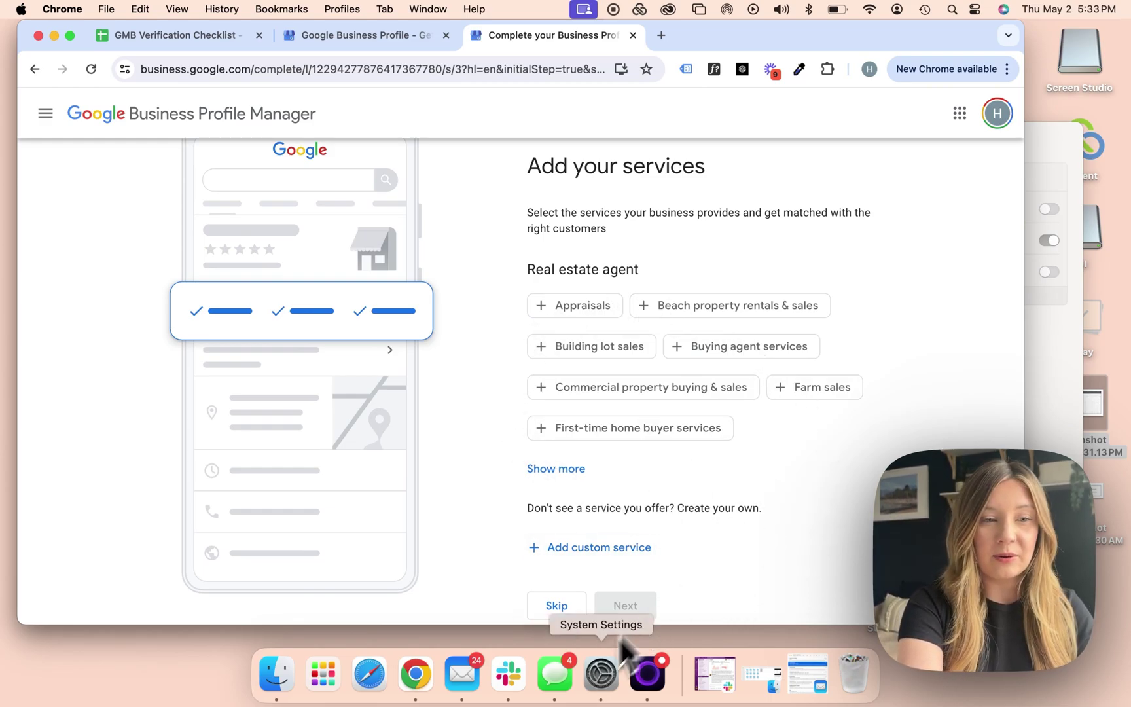
# - Skip the optional services, business hours, messaging and description steps
pyautogui.click(557, 605)
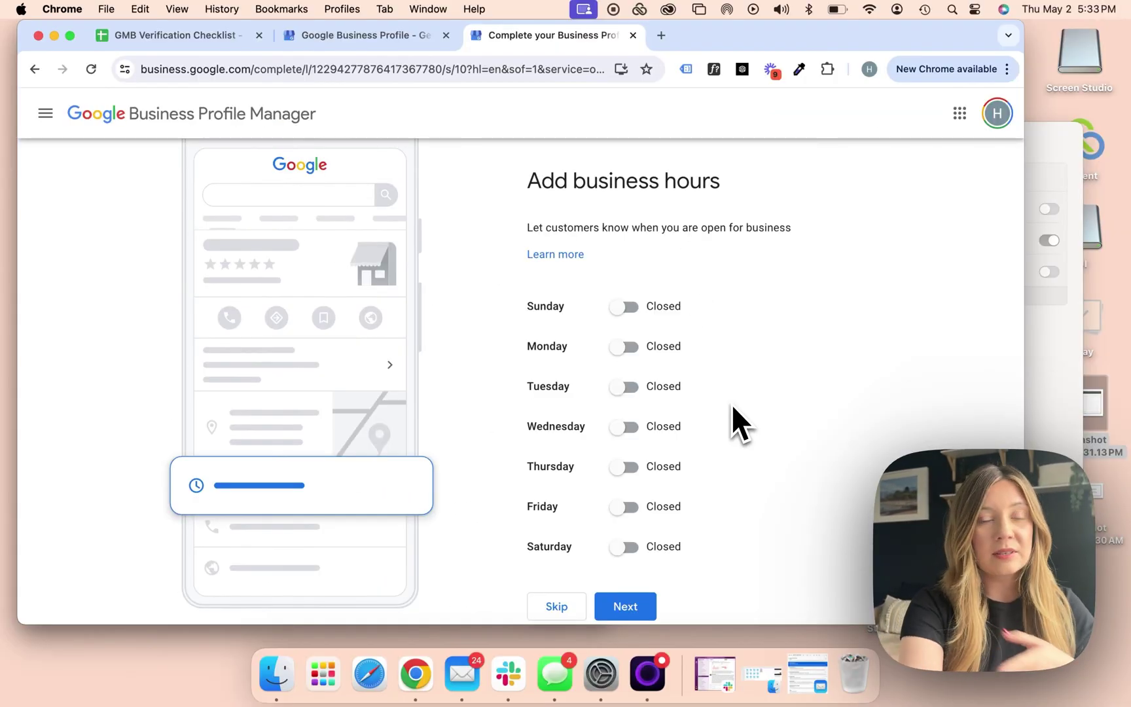
pyautogui.click(557, 610)
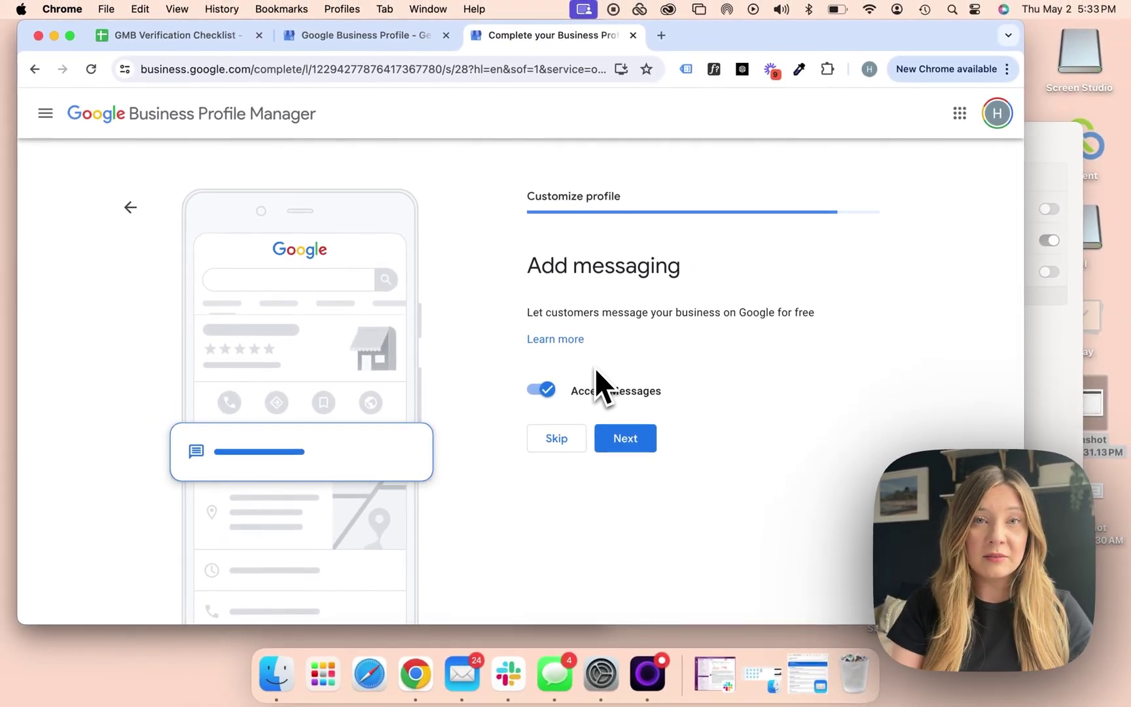
pyautogui.click(560, 438)
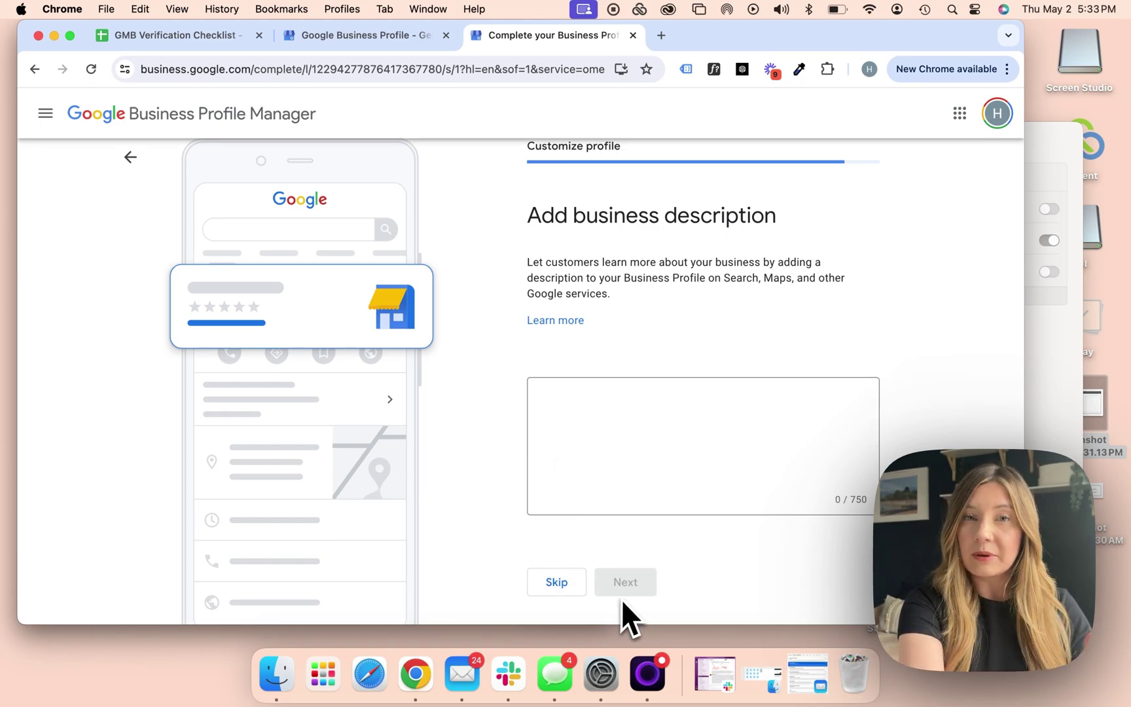
pyautogui.click(558, 582)
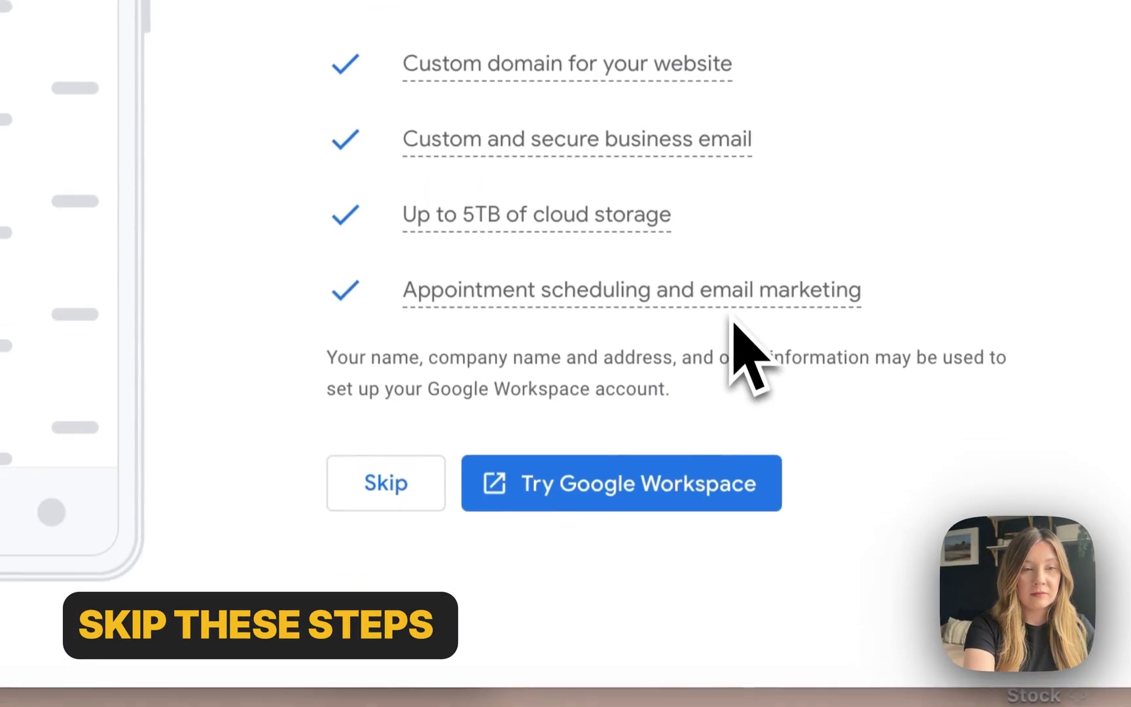
# - Decline the Google Workspace offer
pyautogui.click(392, 489)
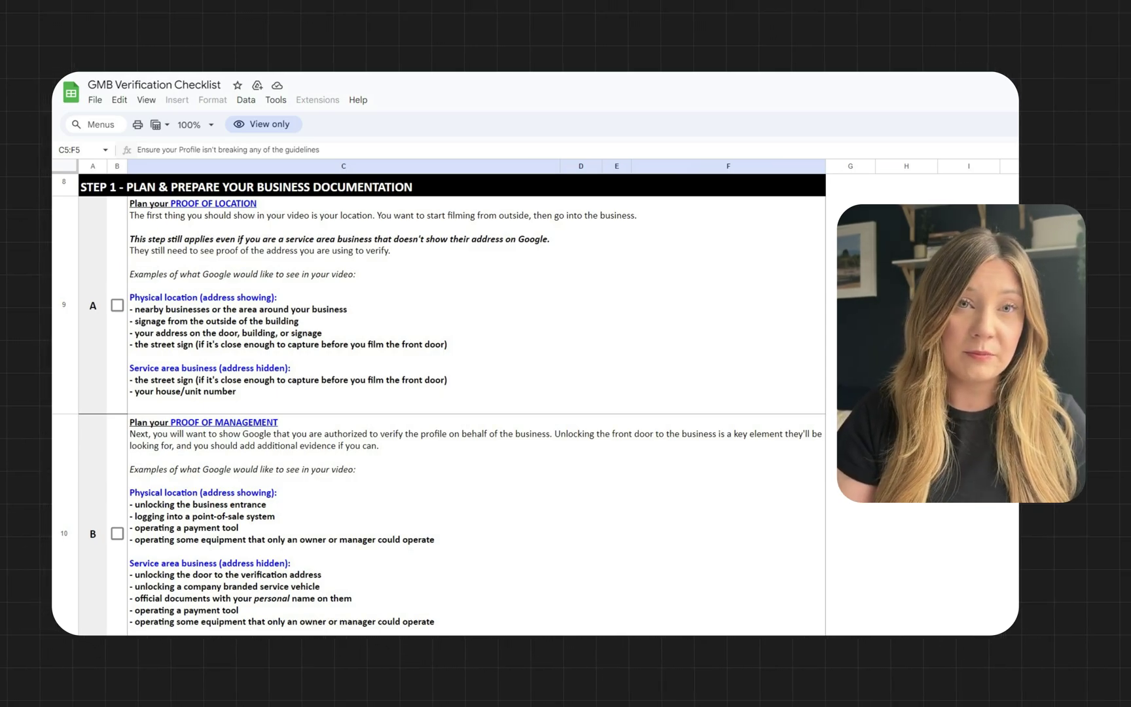
# - Scroll the checklist down past the proof of management, operations and existence items
pyautogui.scroll(-3, 439, 406)
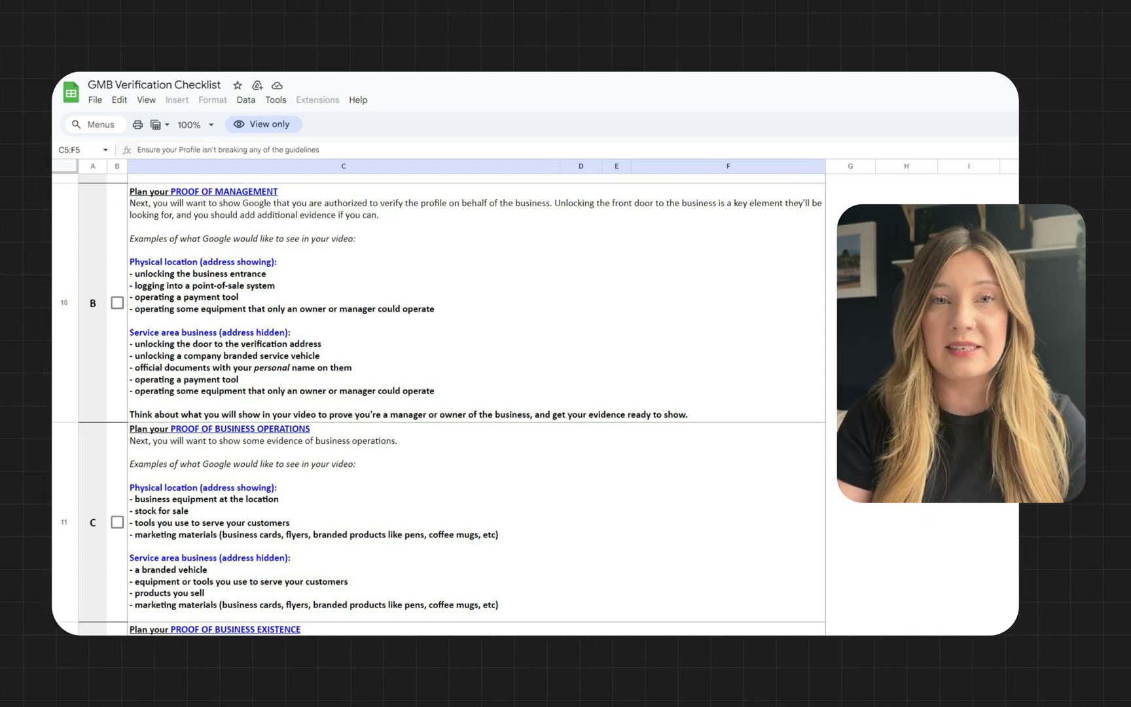
pyautogui.scroll(-3, 477, 392)
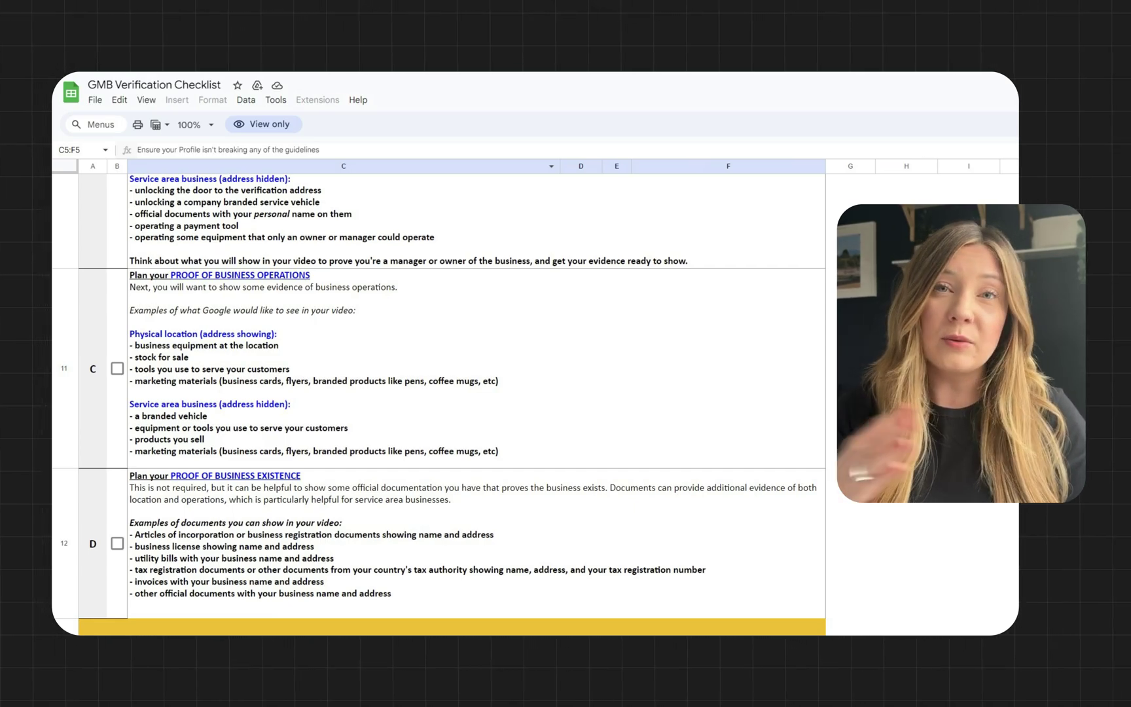
pyautogui.scroll(-5, 439, 393)
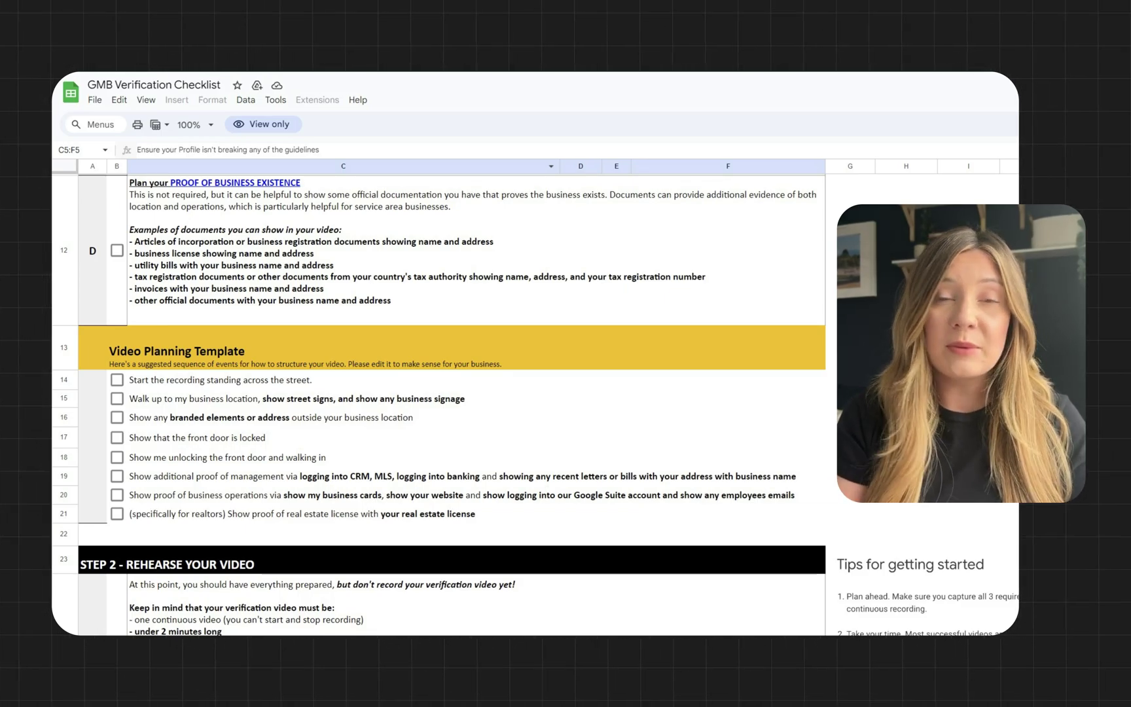
# - Scroll down through the Video Planning Template and Step 2 – Rehearse Your Video
pyautogui.scroll(-3, 451, 392)
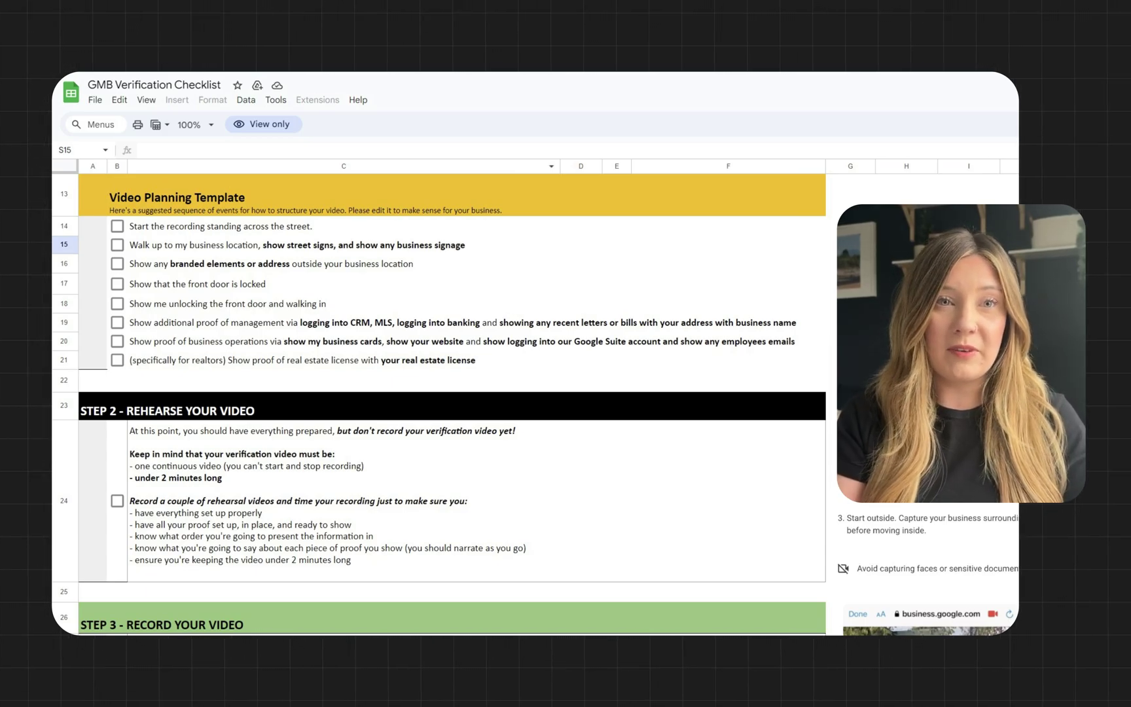
pyautogui.scroll(-3, 438, 392)
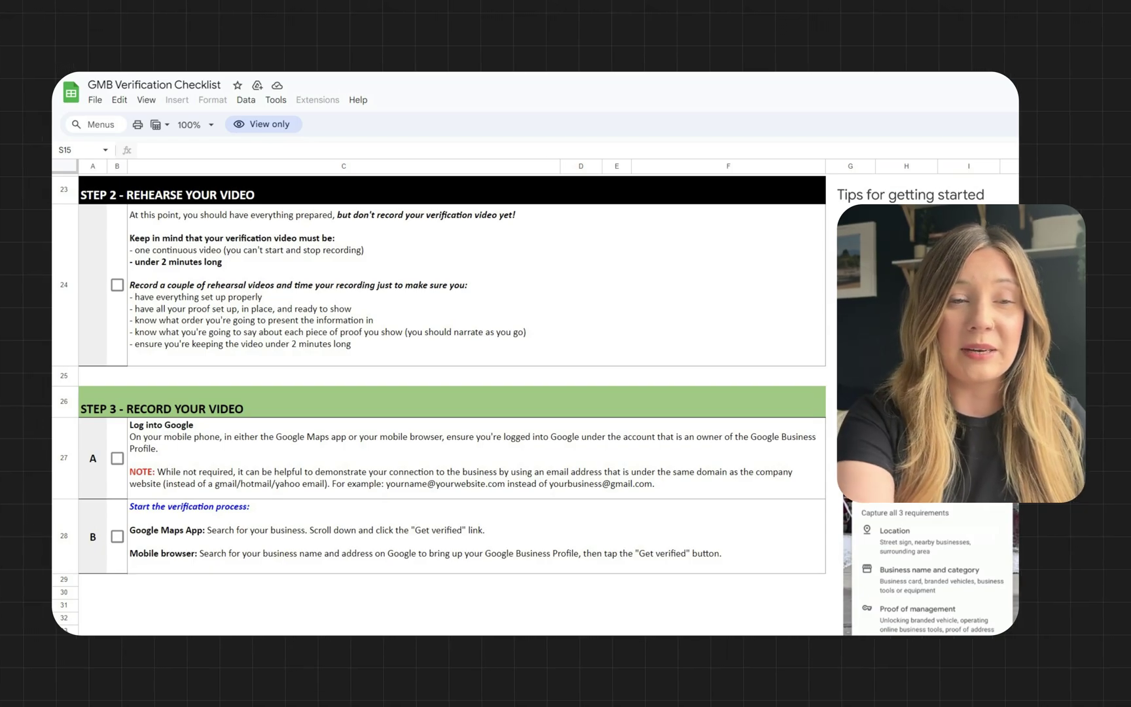
# - Scroll down to review Step 3 – Record Your Video items A and B
pyautogui.scroll(-3, 439, 392)
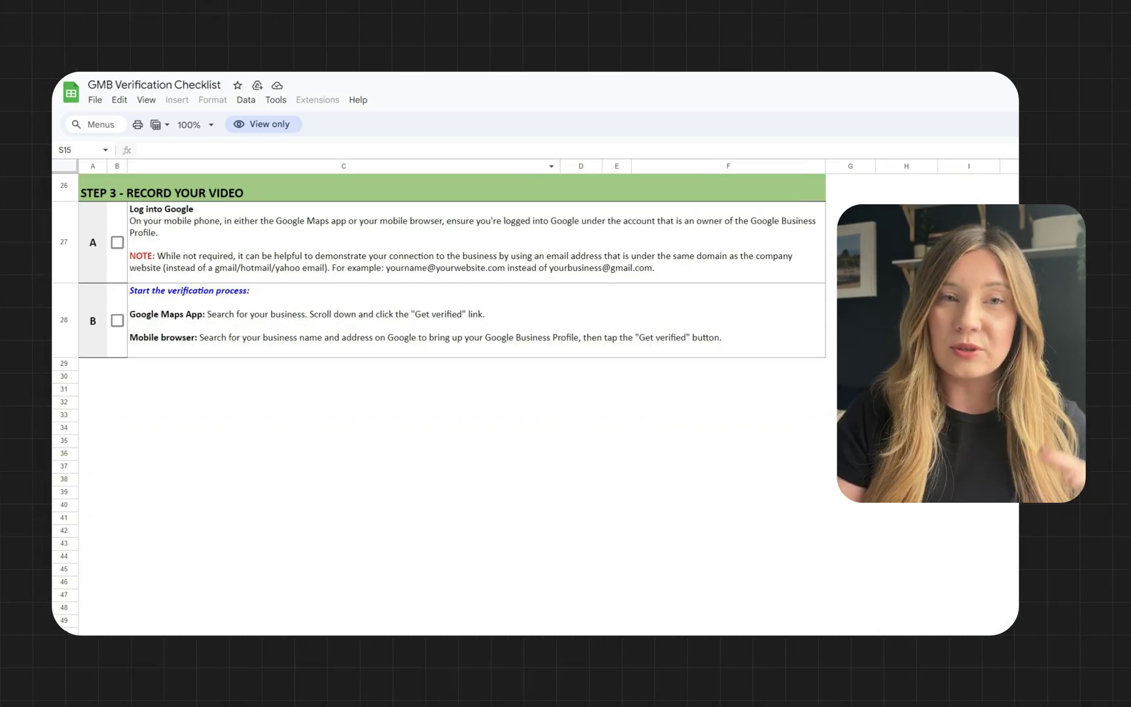